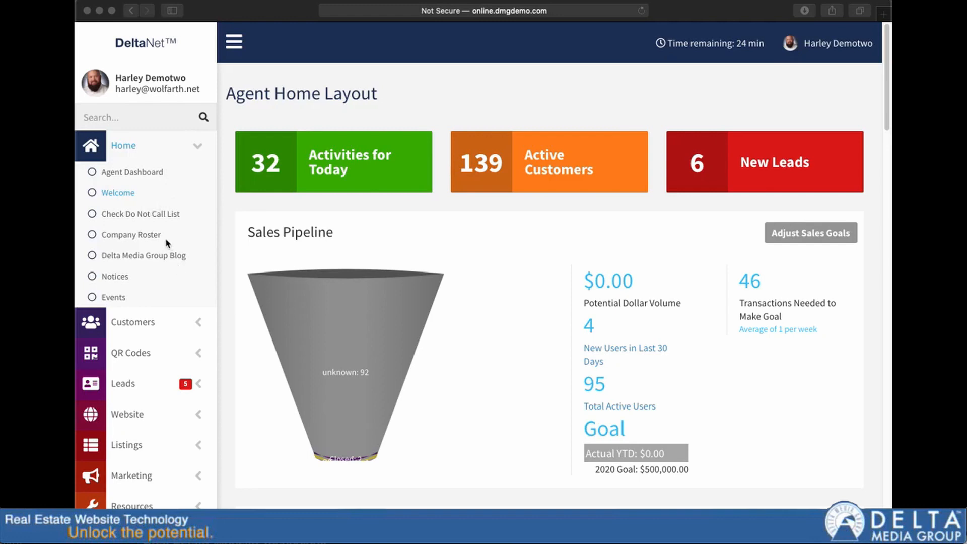
Step: Open the Market Watch Reports page from the Listings section
scroll(151, 255, down, 3)
click(136, 366)
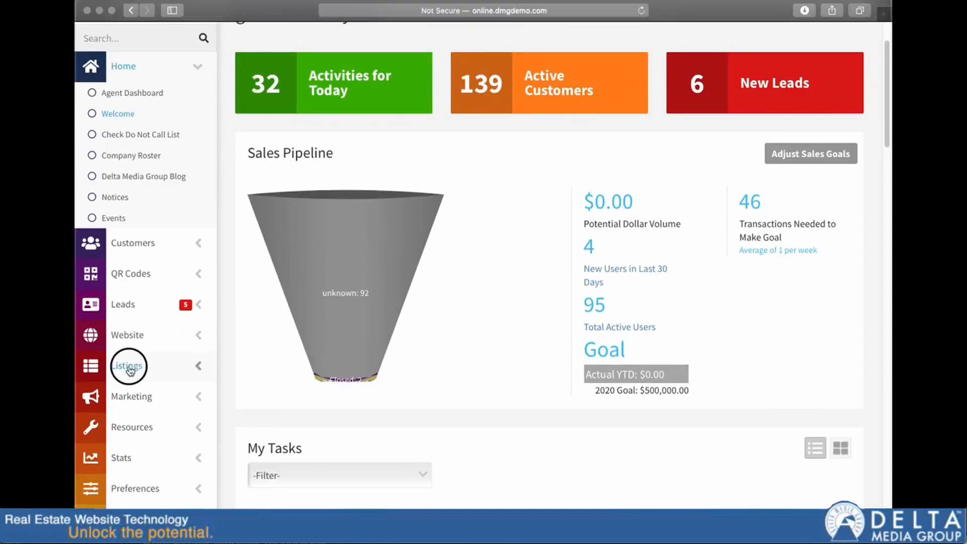
scroll(129, 371, down, 2)
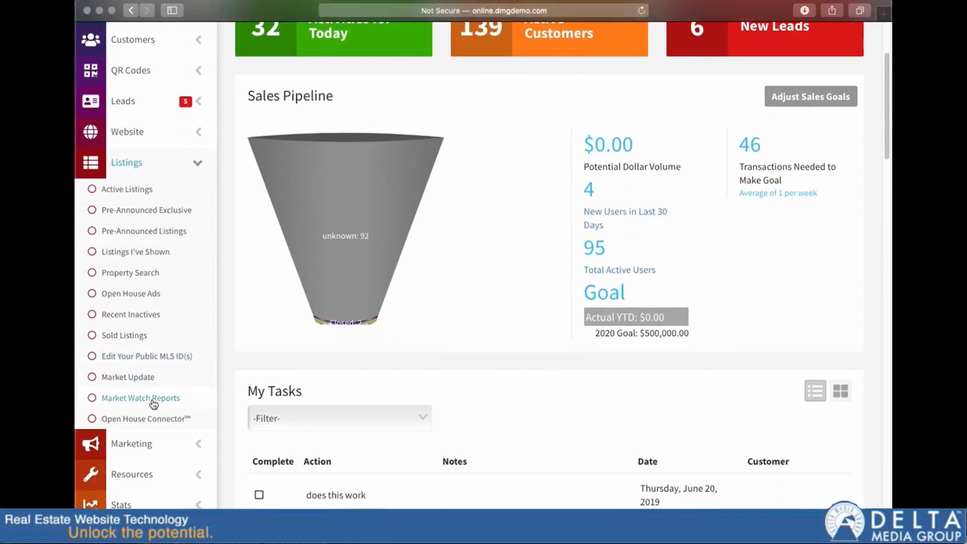
click(131, 401)
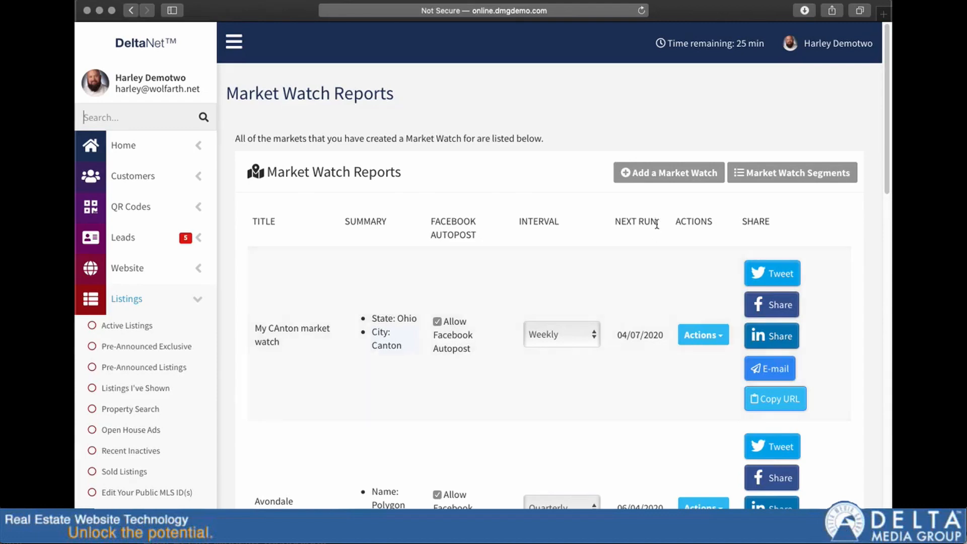
Step: Start a By Market market watch, search for the market "canton", and close the form without saving
click(662, 176)
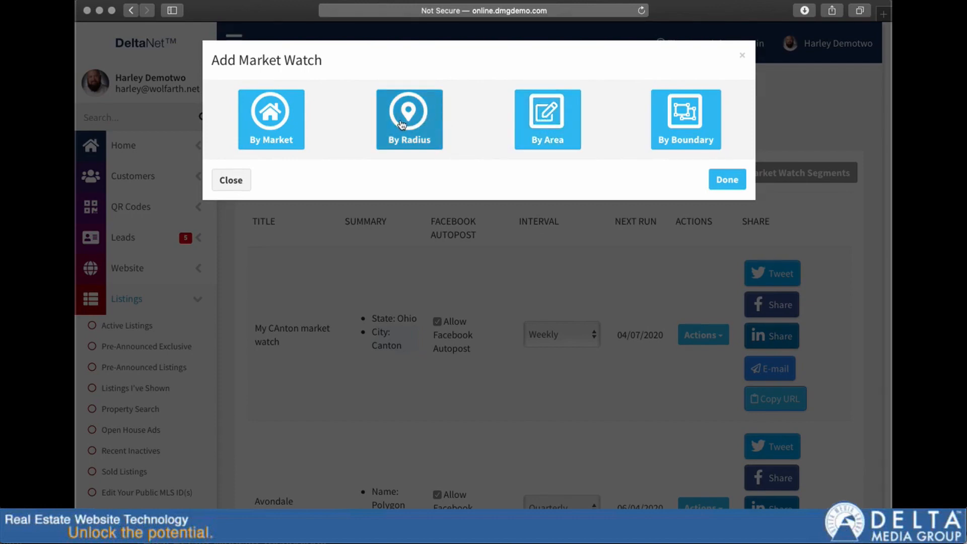
click(266, 121)
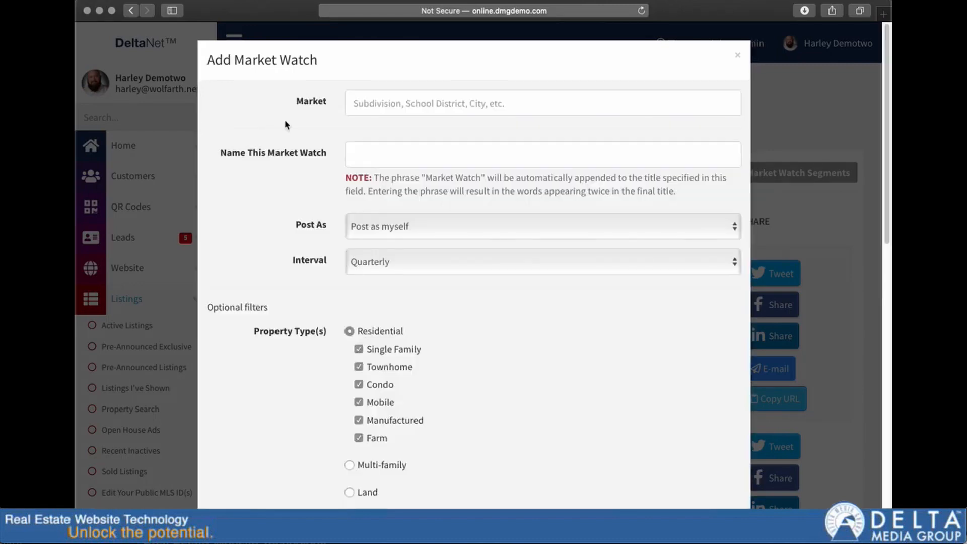
click(372, 108)
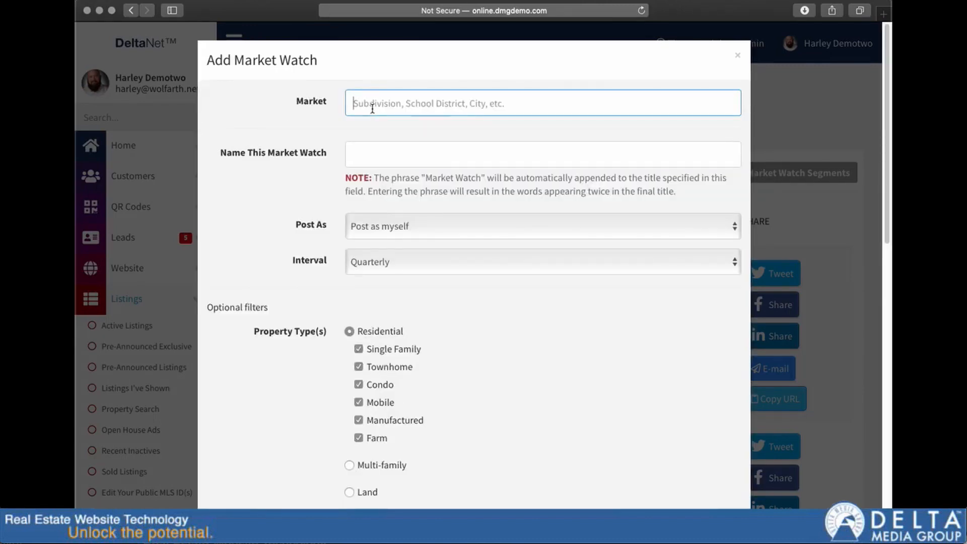
text(canton)
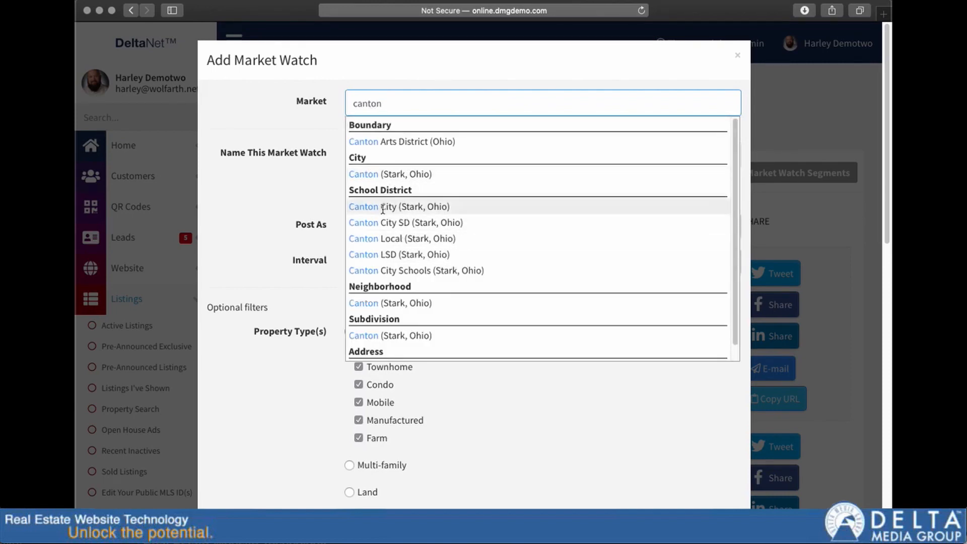
click(279, 195)
scroll(416, 363, down, 13)
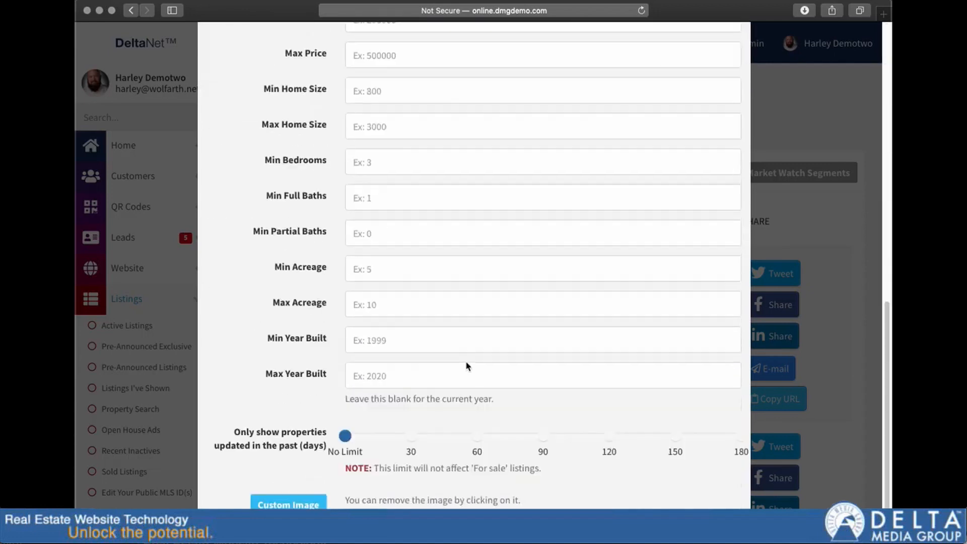
click(242, 504)
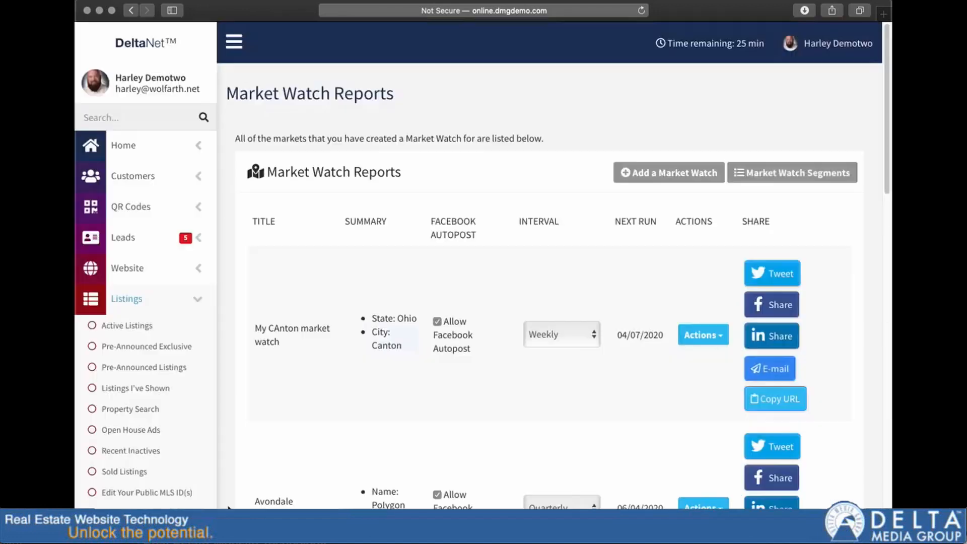
Step: Start a By Radius market watch and shrink the radius circle around Canton to about 2.09 miles
click(639, 179)
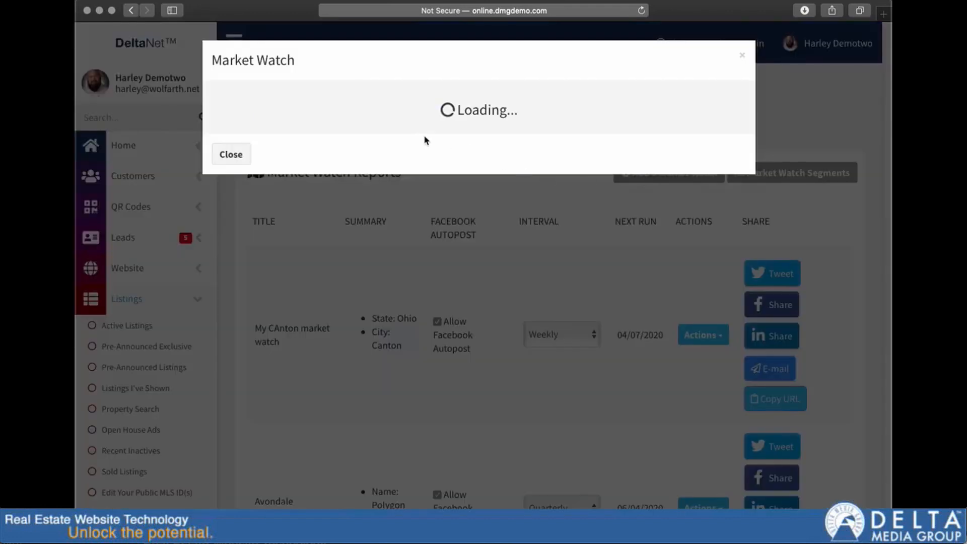
click(409, 117)
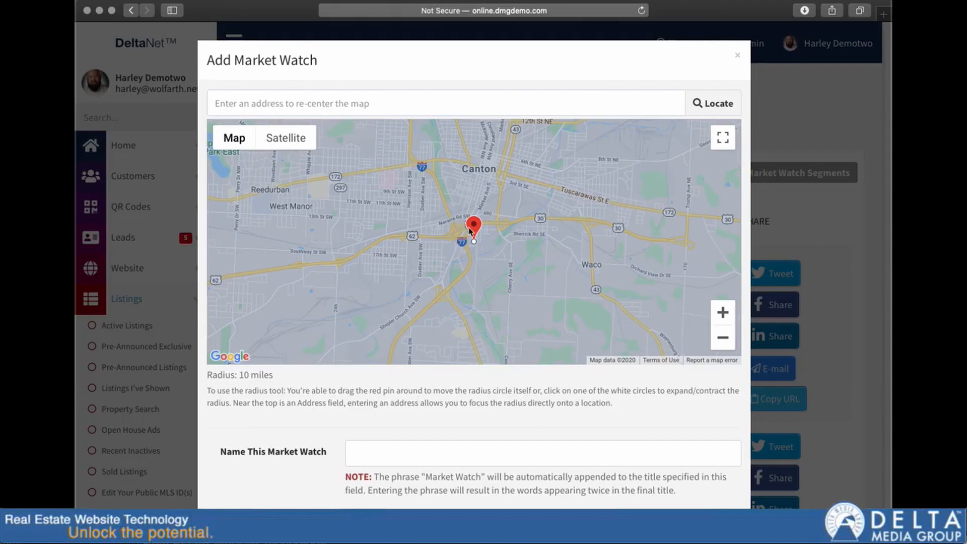
click(722, 338)
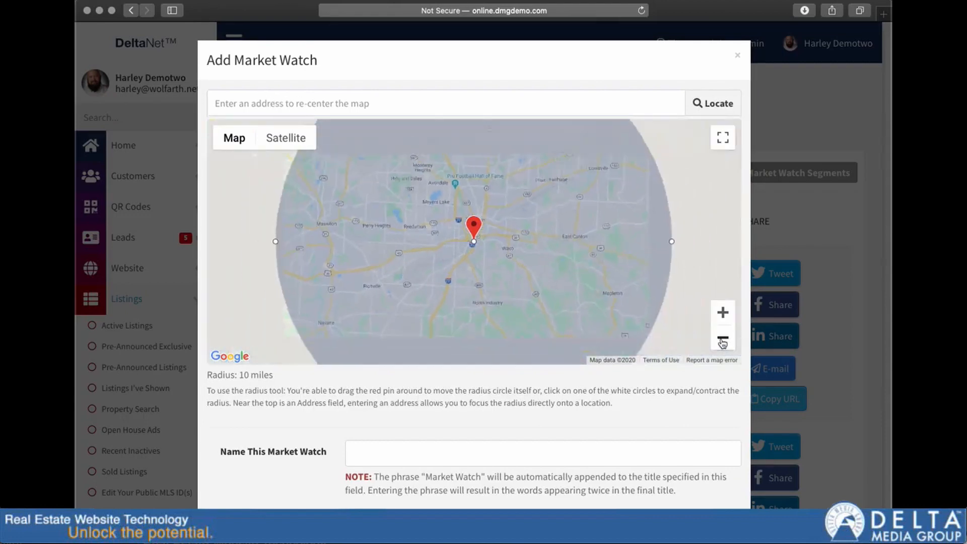
click(722, 338)
drag(559, 242, 491, 241)
Step: Move the radius circle north over central Canton, reduce it to about 1.33 miles, and discard the form
click(723, 313)
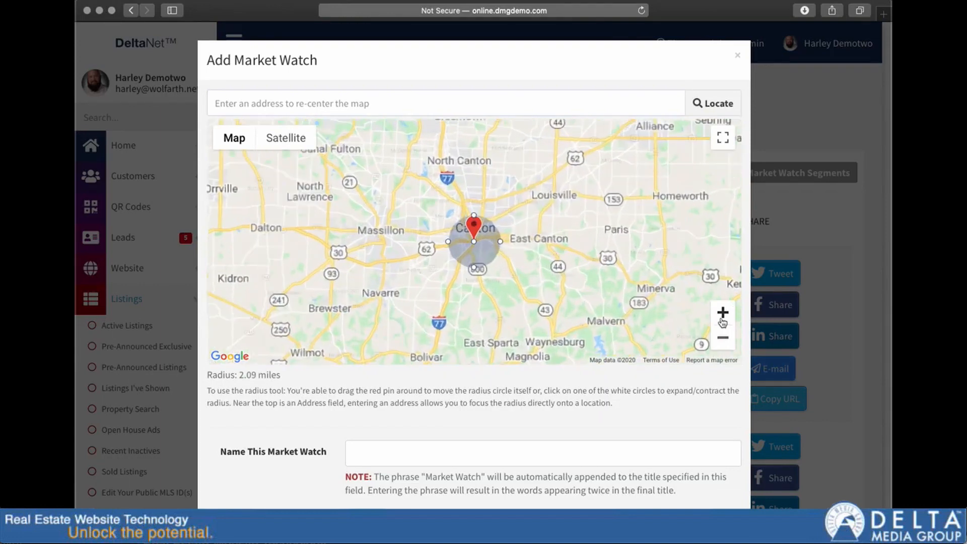
click(722, 313)
drag(480, 243, 468, 193)
drag(398, 192, 423, 193)
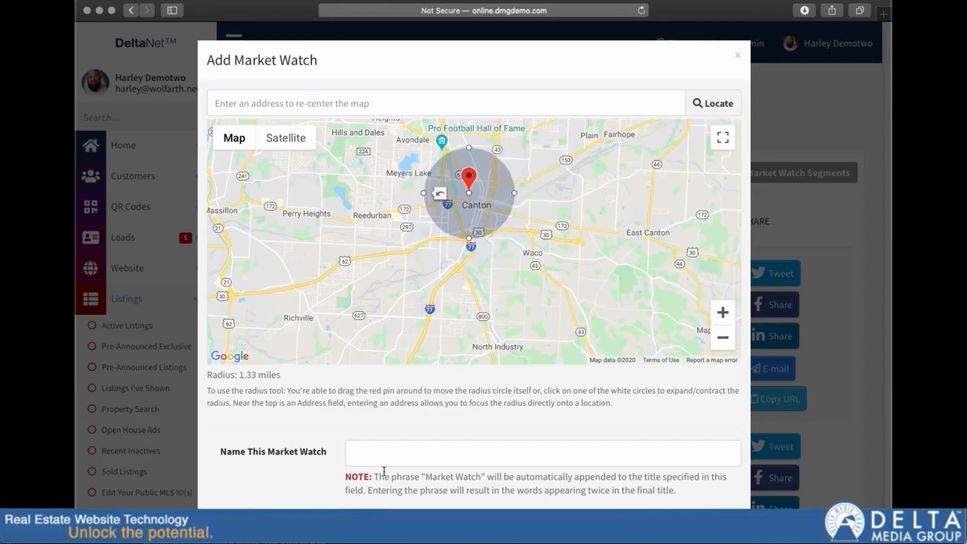
click(379, 457)
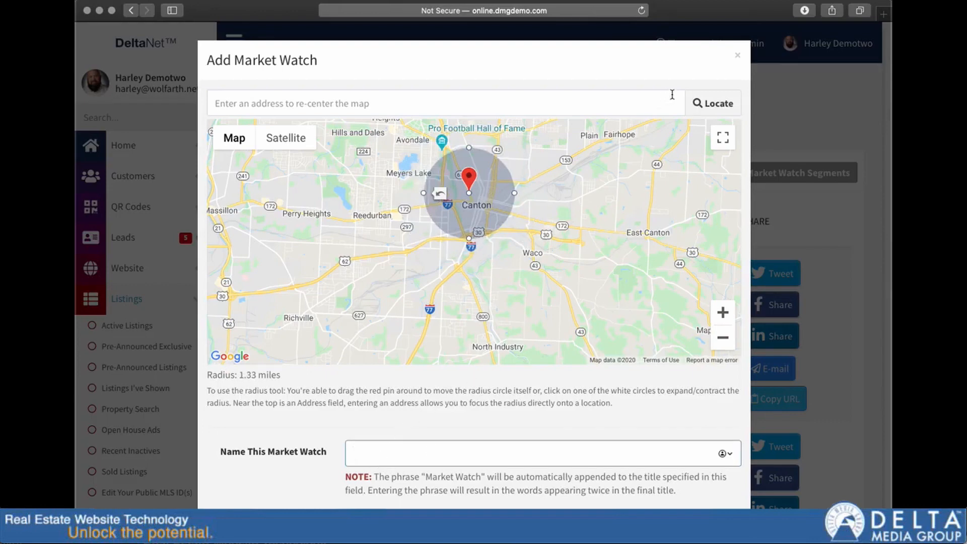
click(739, 56)
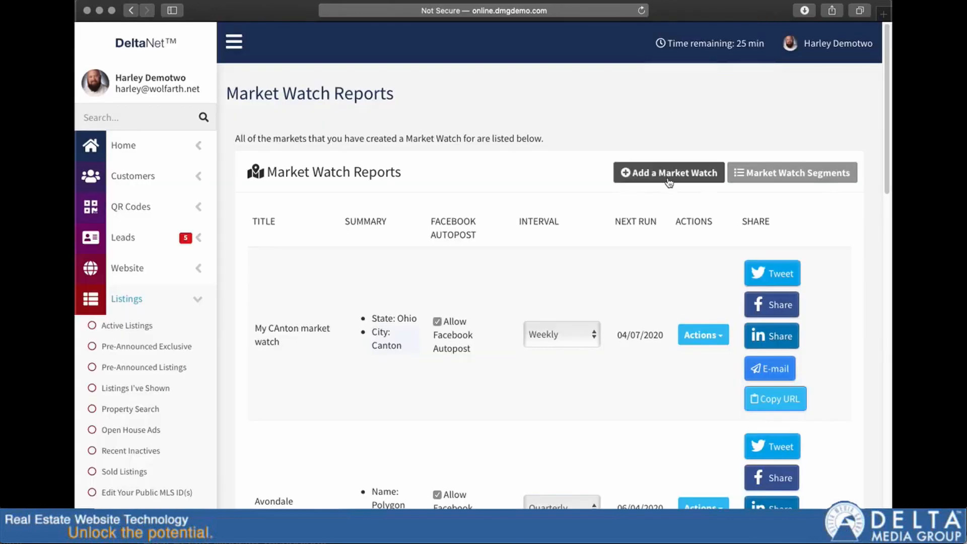
Step: Outline a four-sided area northwest of downtown Canton in a new By Area market watch, and discard the form
click(668, 174)
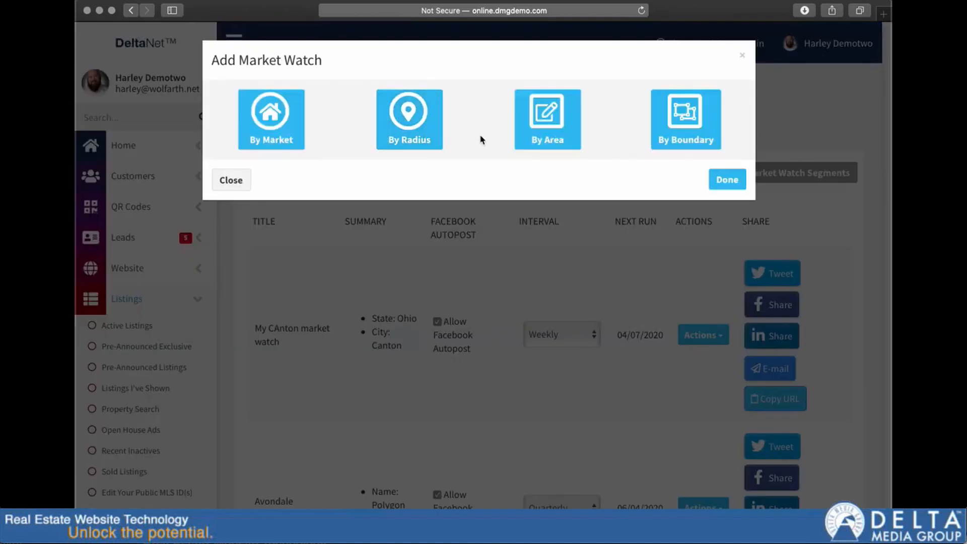
click(554, 121)
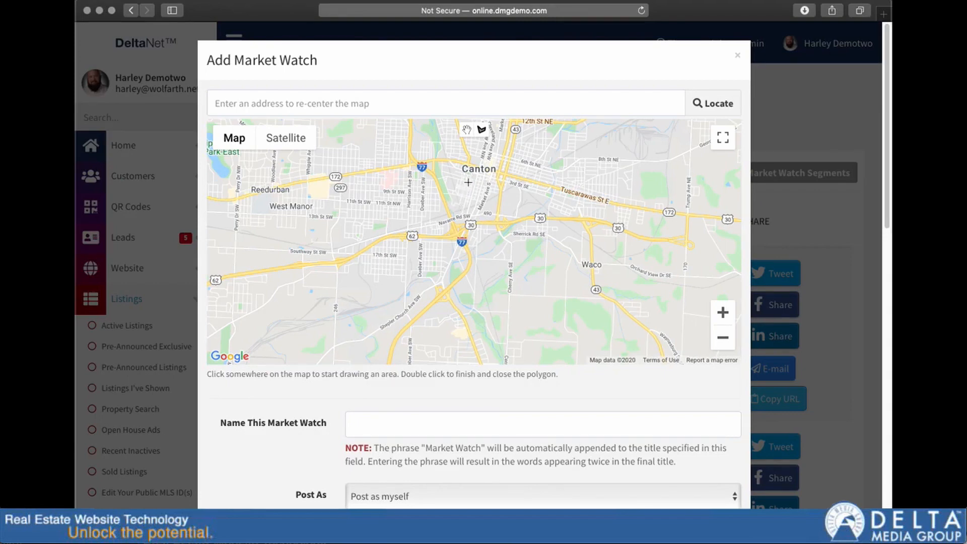
click(720, 318)
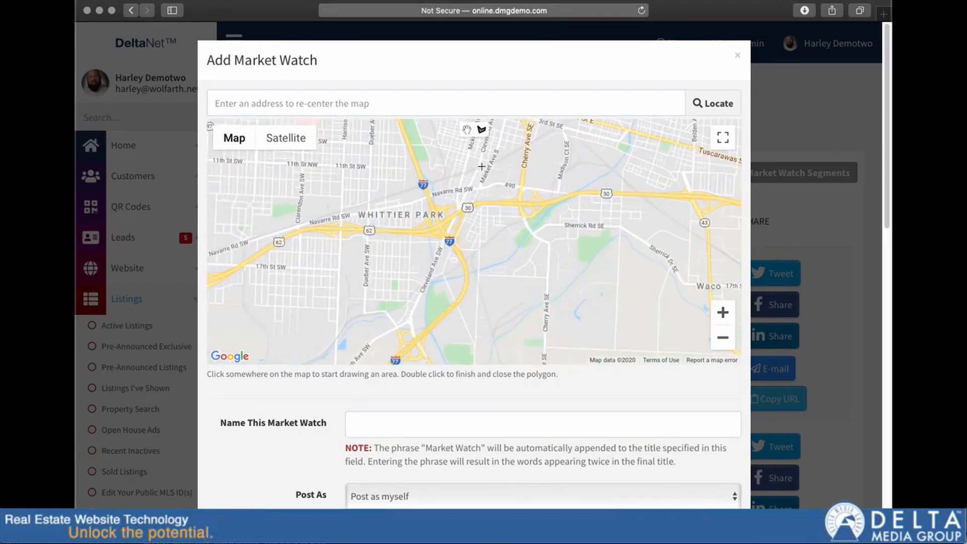
drag(480, 171, 474, 314)
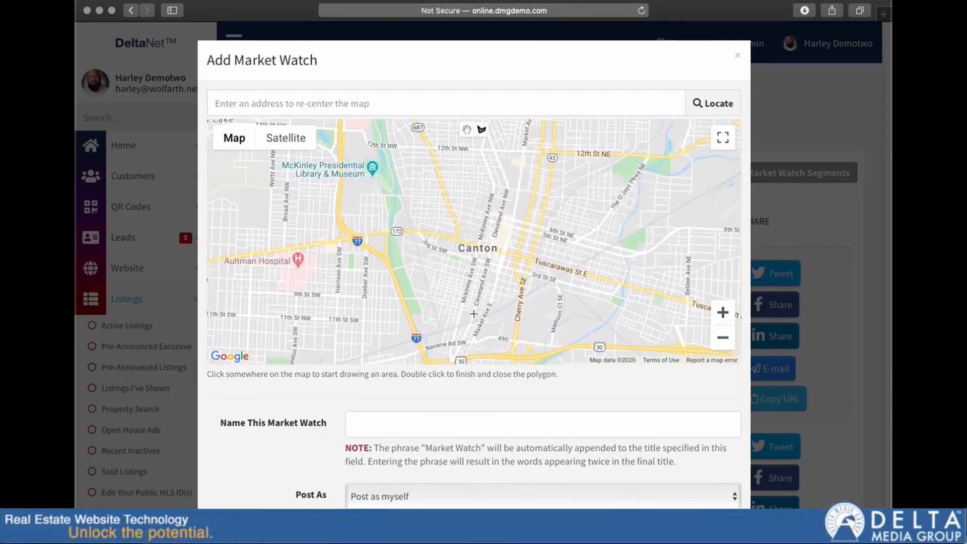
click(389, 147)
click(414, 227)
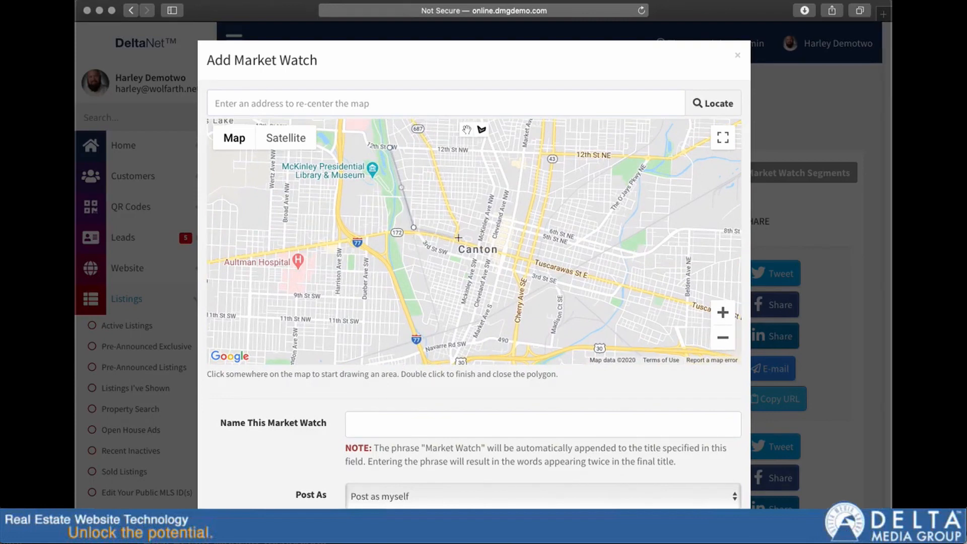
click(503, 253)
click(523, 149)
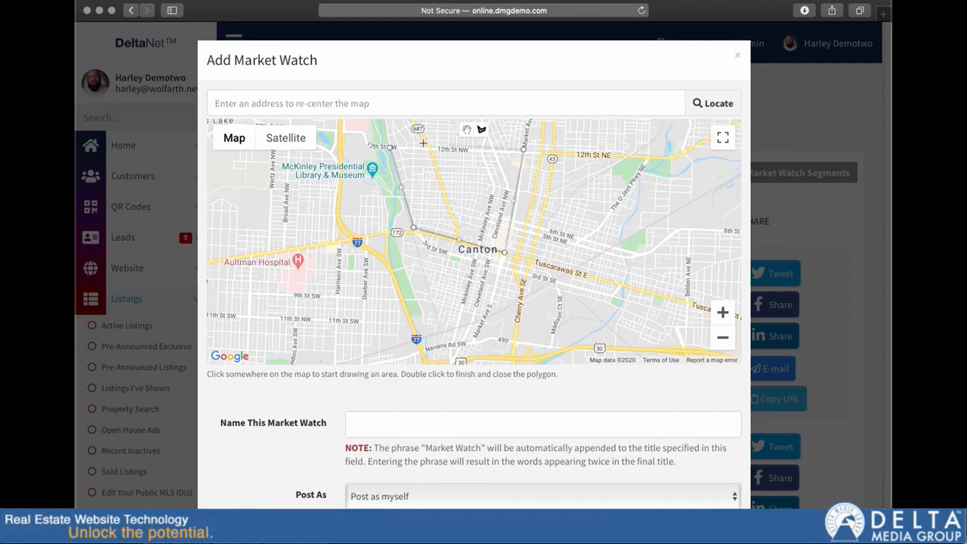
click(390, 148)
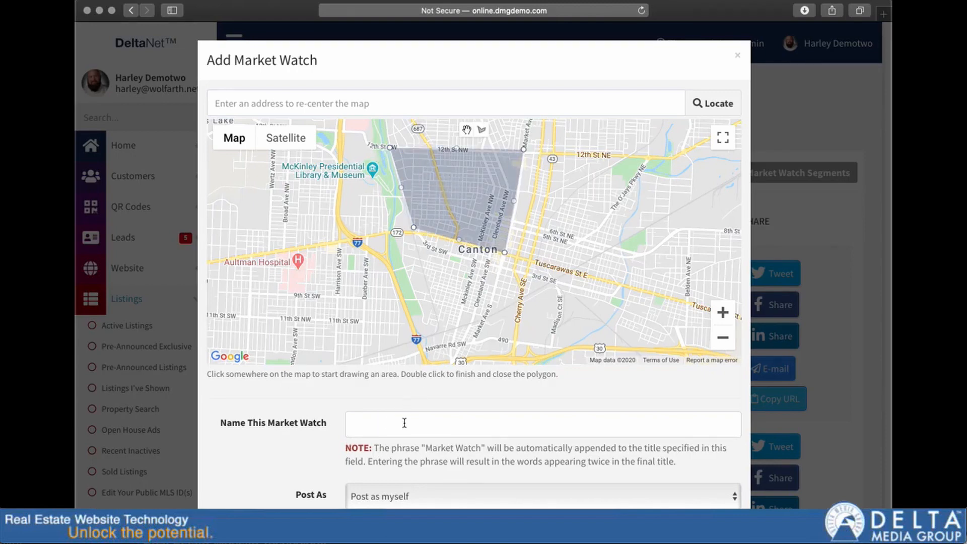
click(737, 59)
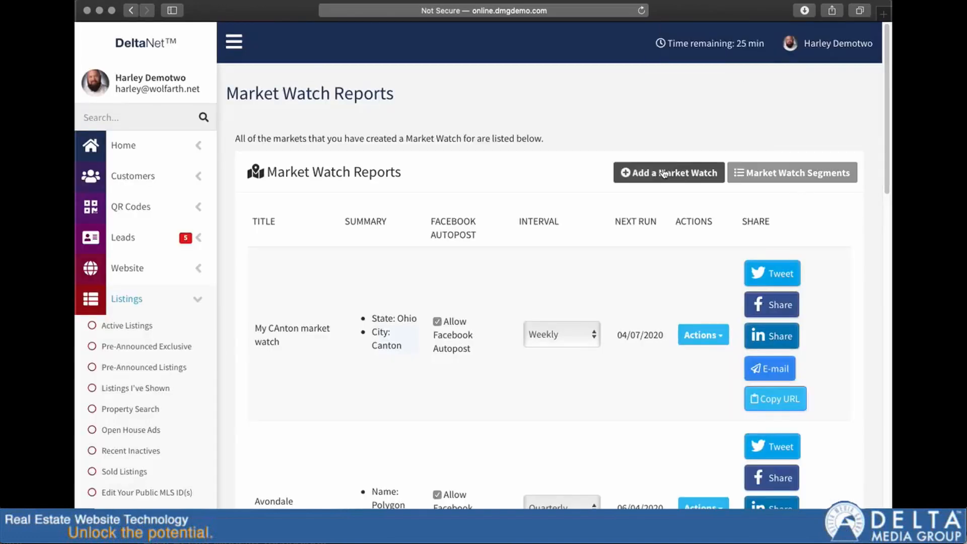
Step: Start a By Boundary market watch using the School Districts boundary type and Perry Local School District
click(664, 173)
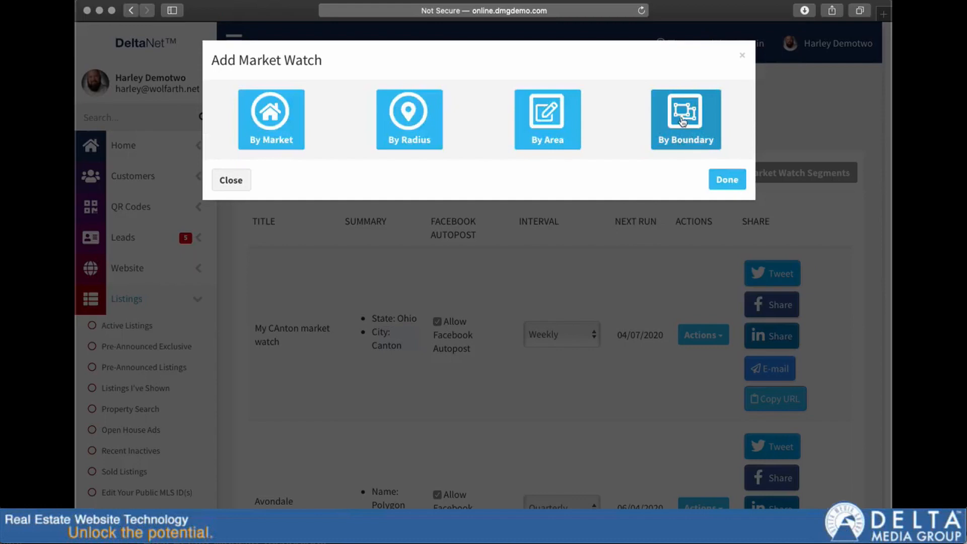
click(681, 124)
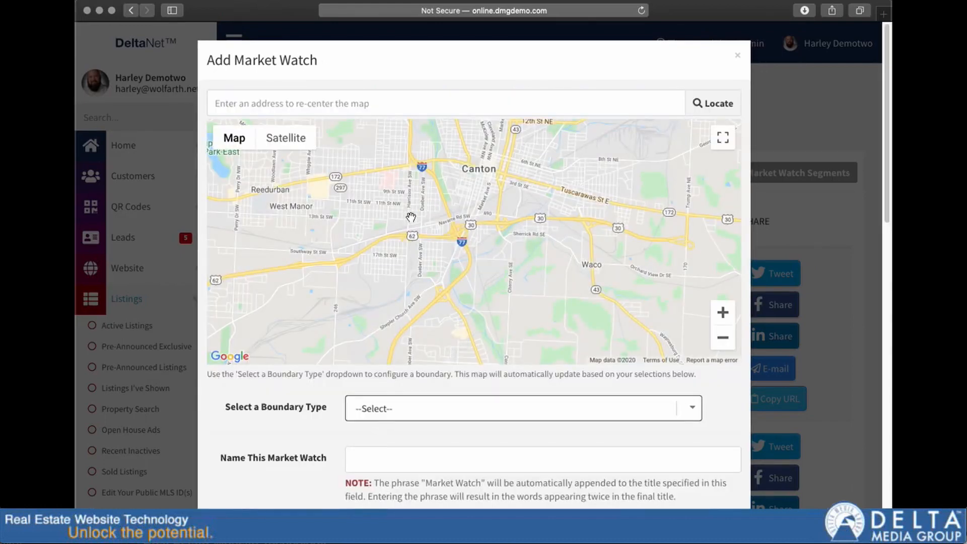
click(701, 408)
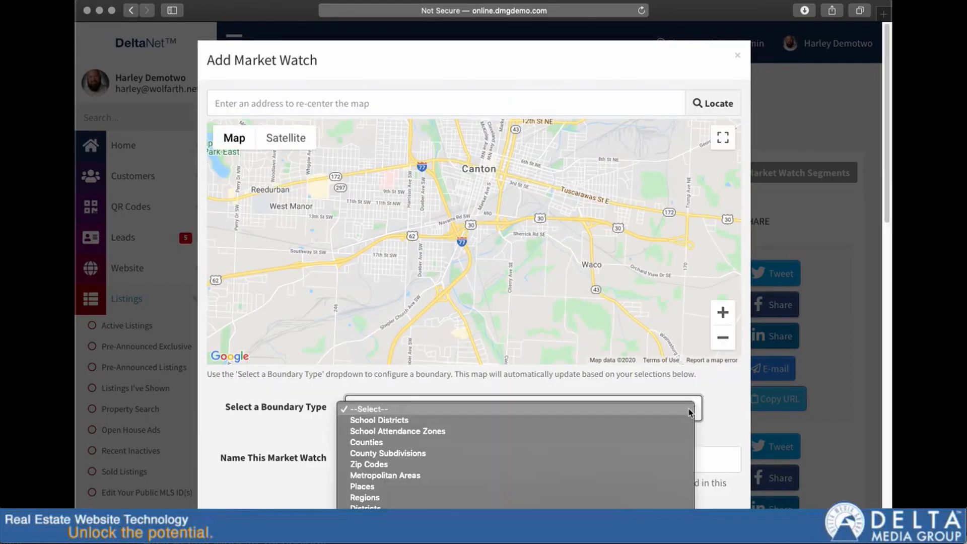
click(510, 421)
click(420, 449)
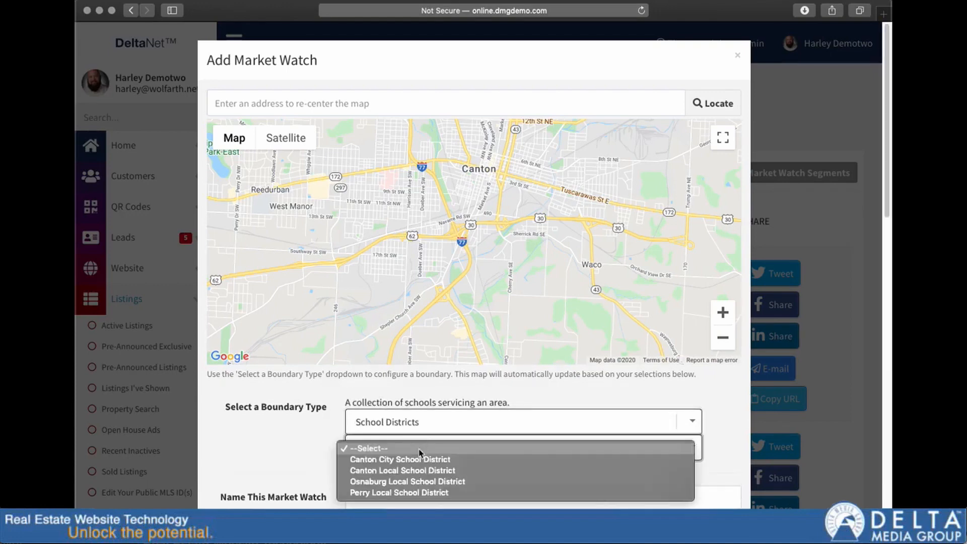
click(408, 493)
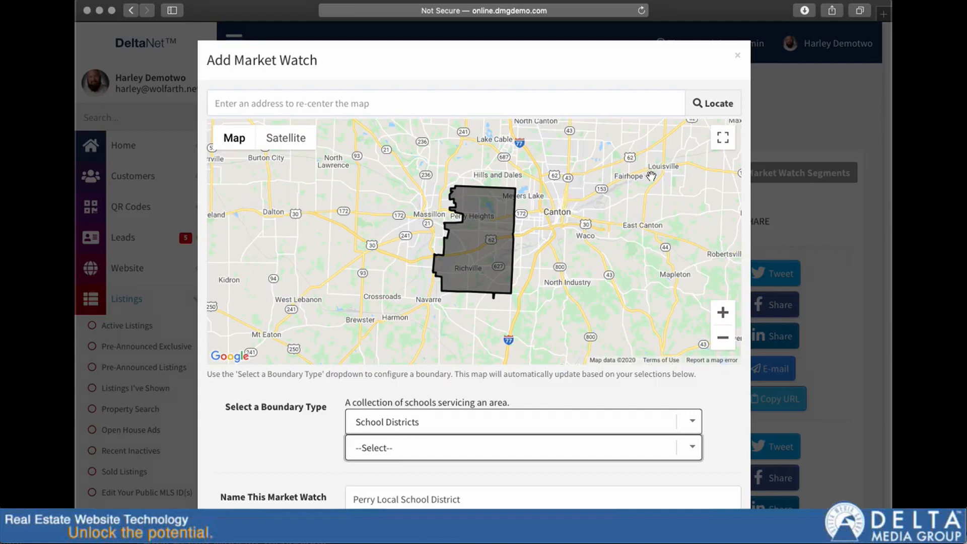
drag(628, 164, 579, 171)
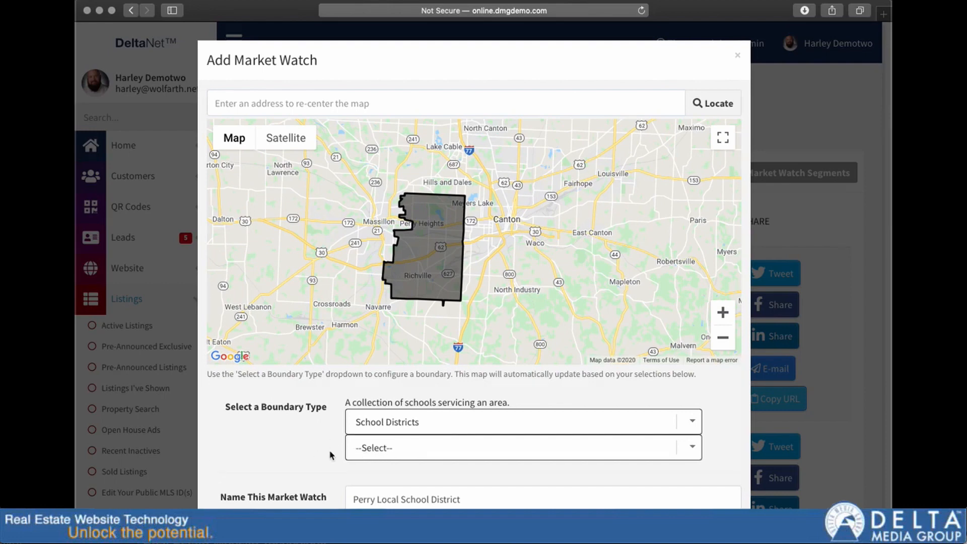
Step: Review the Post As choices, keep Post as myself, and set the market watch's interval to Monthly
scroll(327, 453, down, 3)
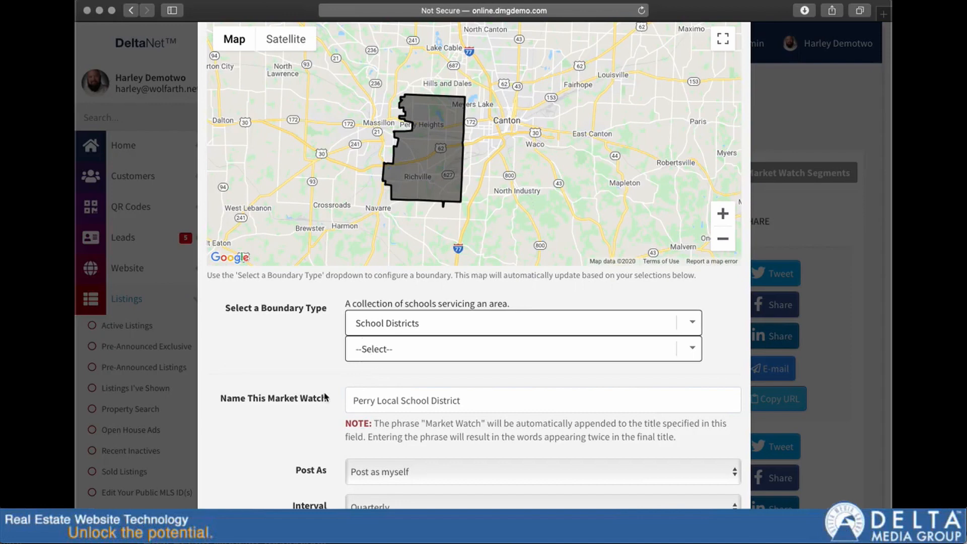
scroll(322, 396, down, 6)
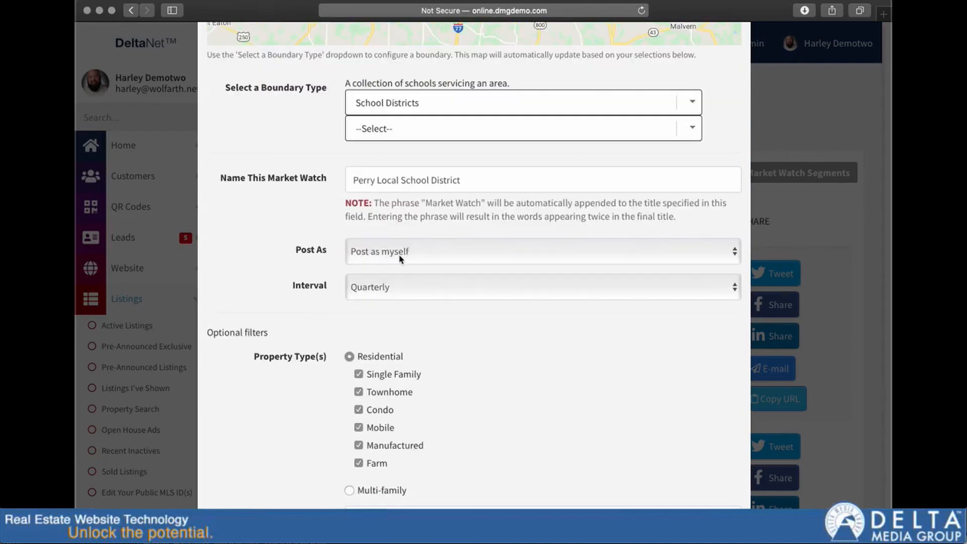
click(402, 252)
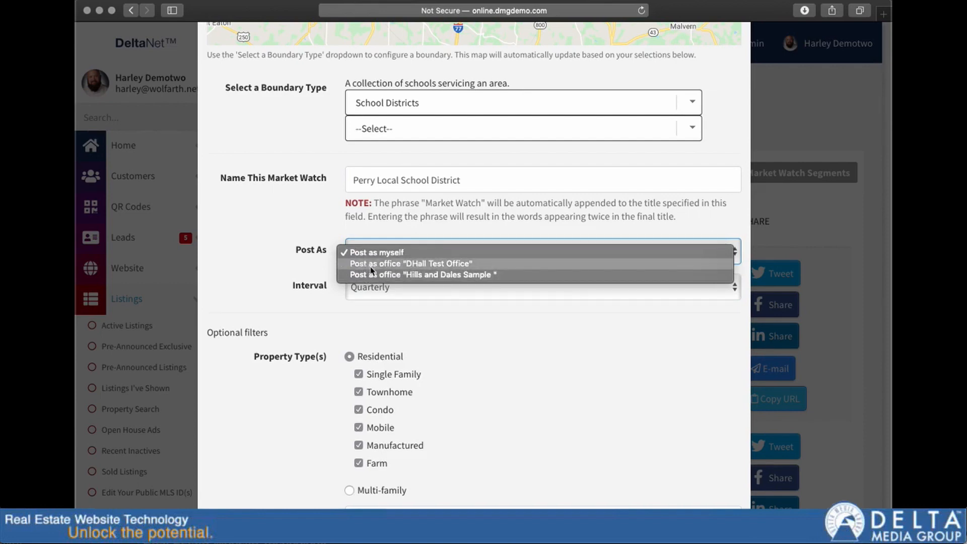
click(285, 268)
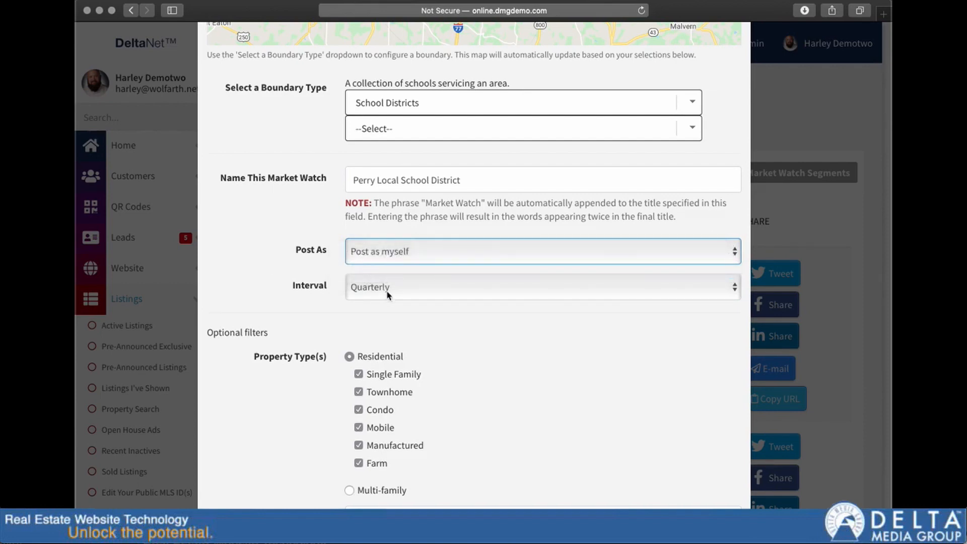
click(414, 295)
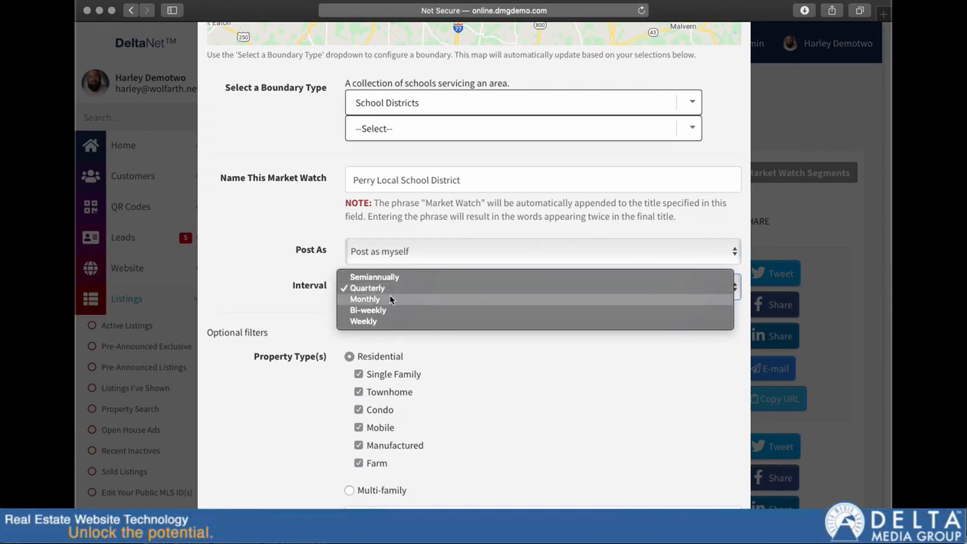
click(361, 301)
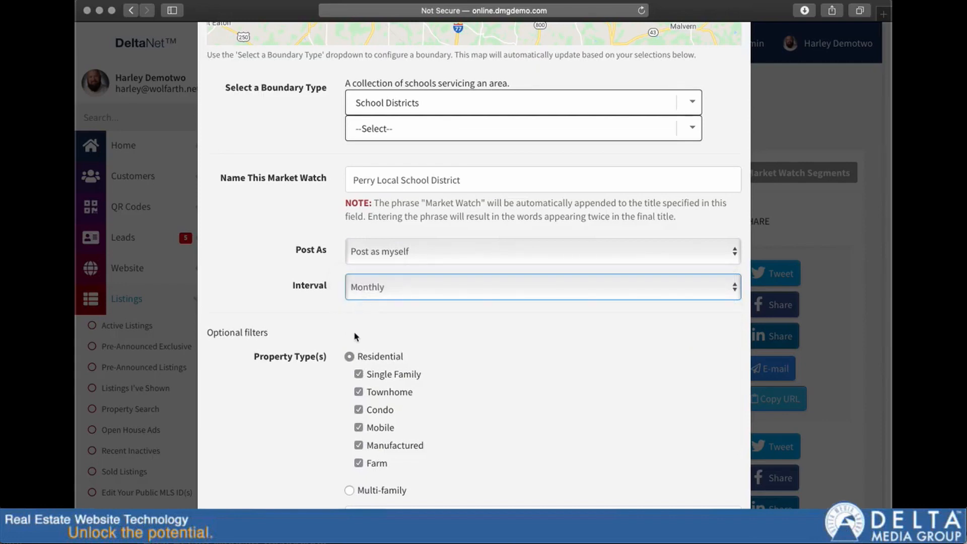
Step: Review the optional filters, leave them at their defaults, and save the Perry Local School District market watch
scroll(347, 323, down, 3)
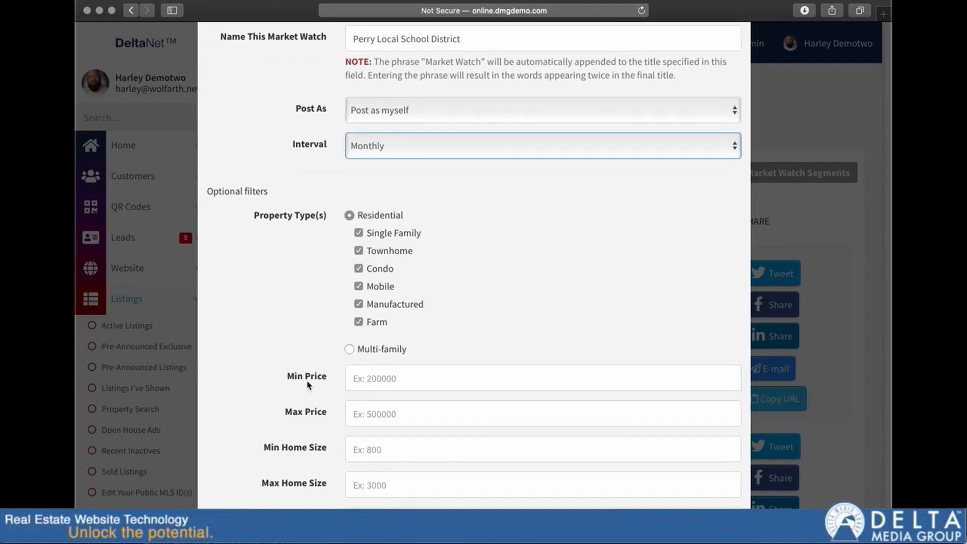
scroll(310, 377, down, 5)
scroll(344, 386, down, 5)
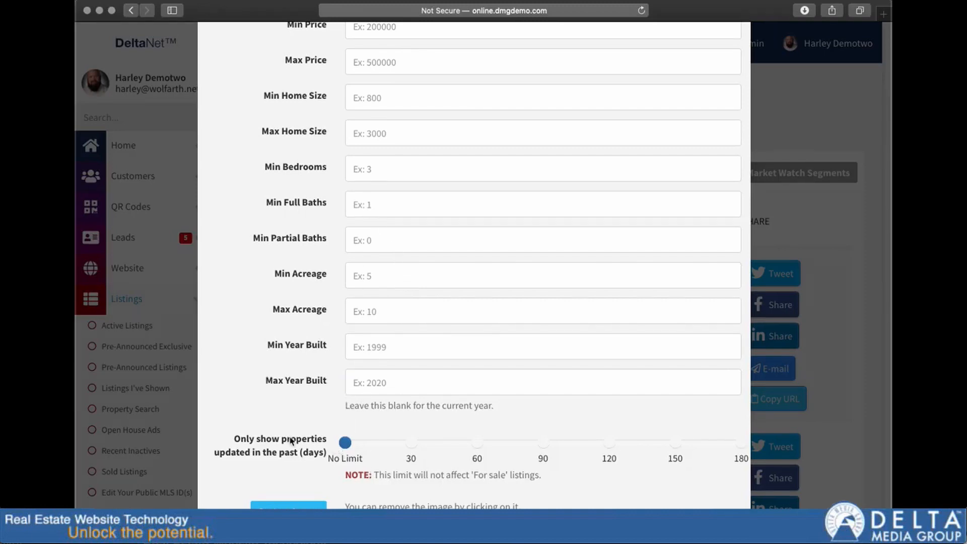
mouse_move(346, 446)
scroll(312, 456, down, 2)
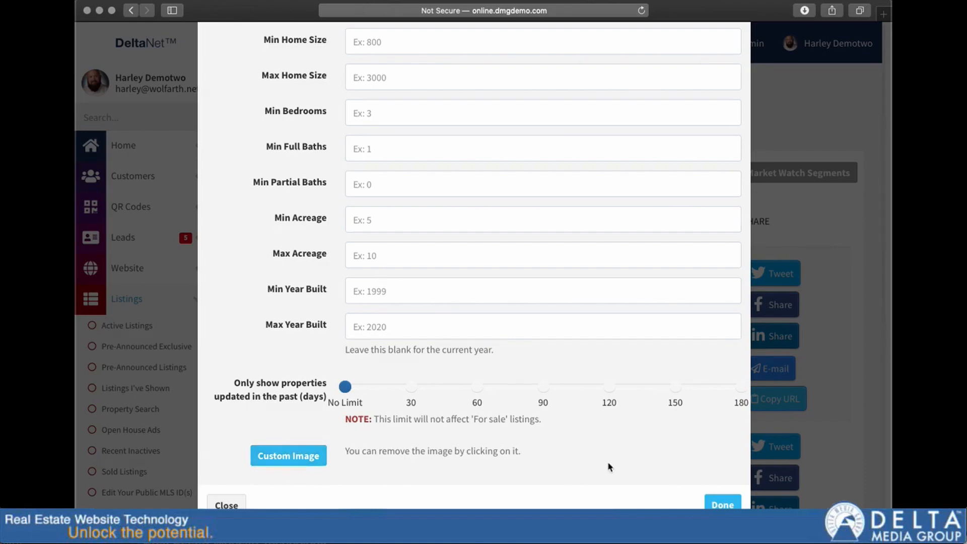
click(723, 506)
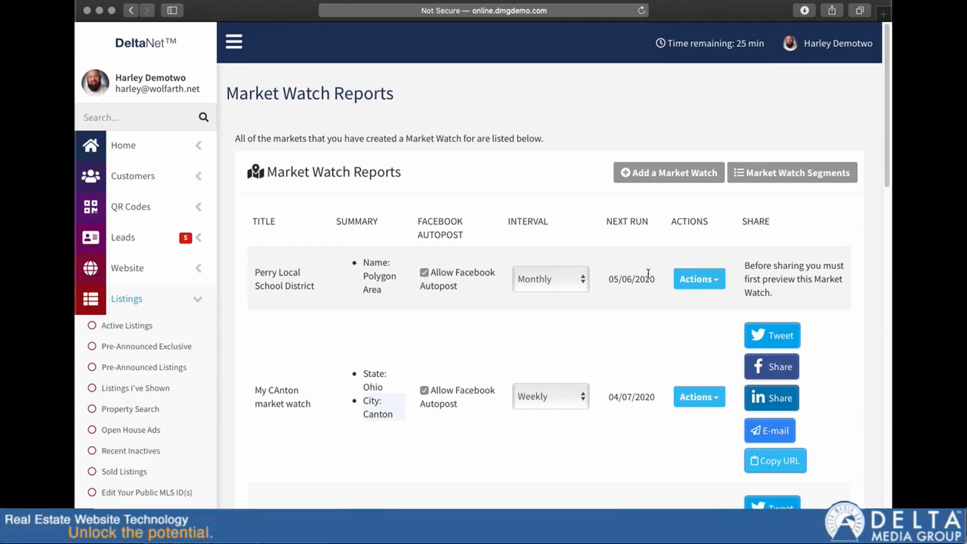
Step: View the actions available for the Perry Local School District report without choosing any
click(708, 281)
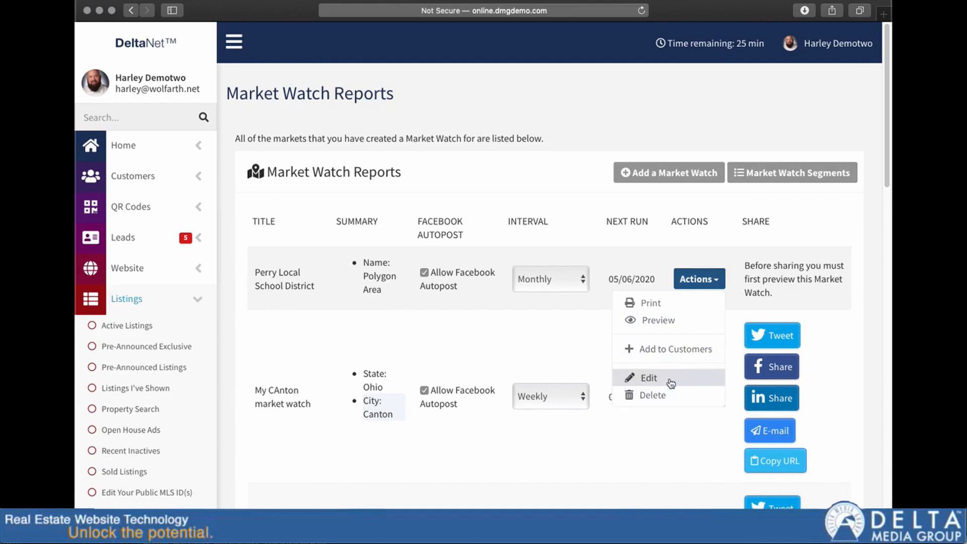
click(582, 321)
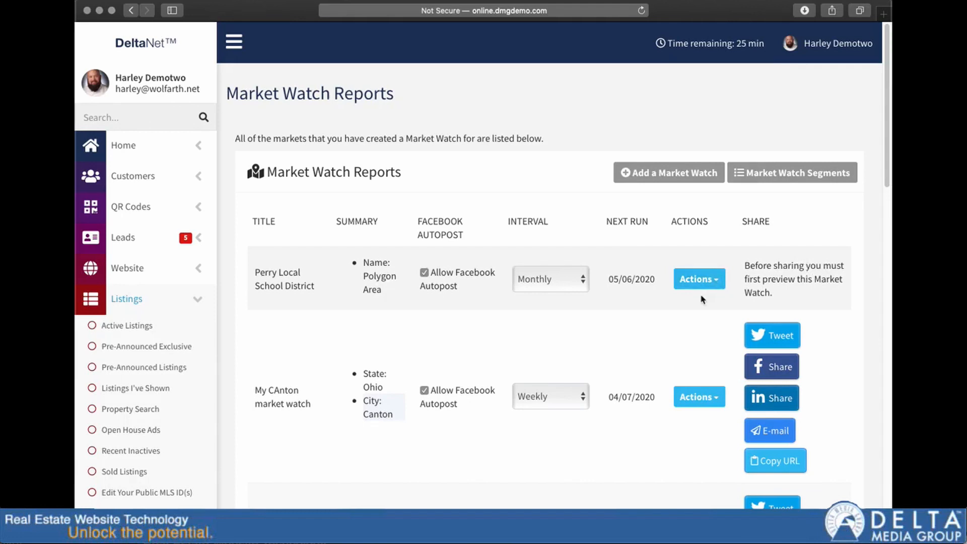
Step: Show the My CAnton market watch overview for the Past 24 Hours
scroll(702, 299, down, 15)
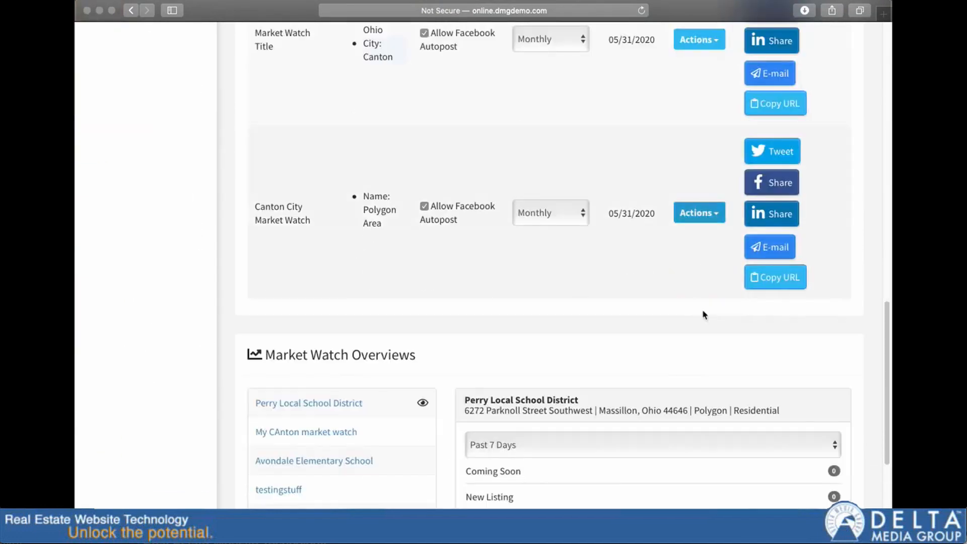
scroll(704, 314, down, 3)
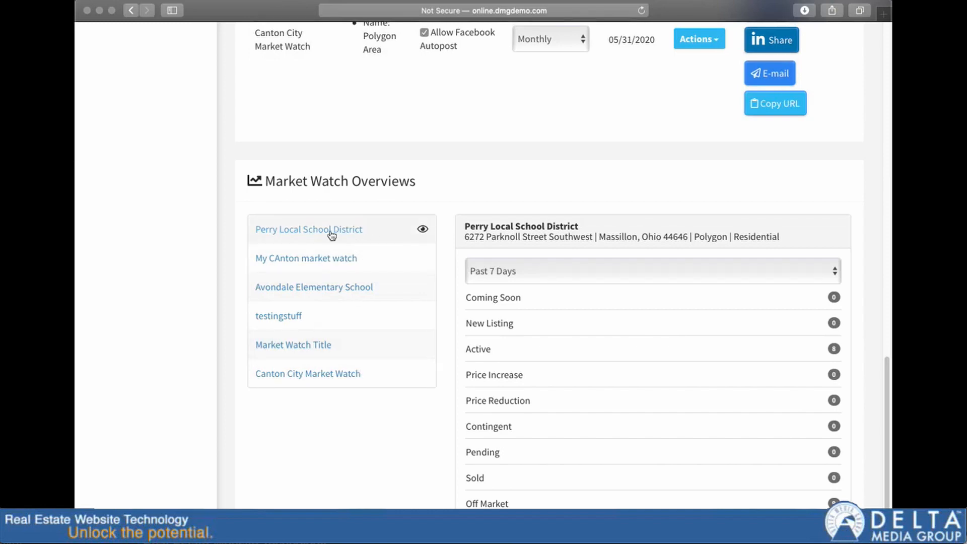
click(323, 263)
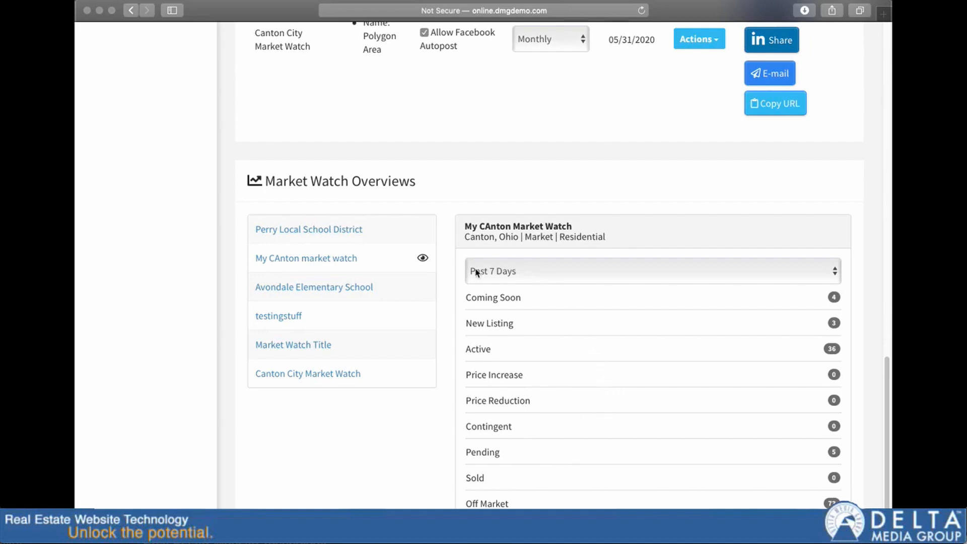
click(551, 270)
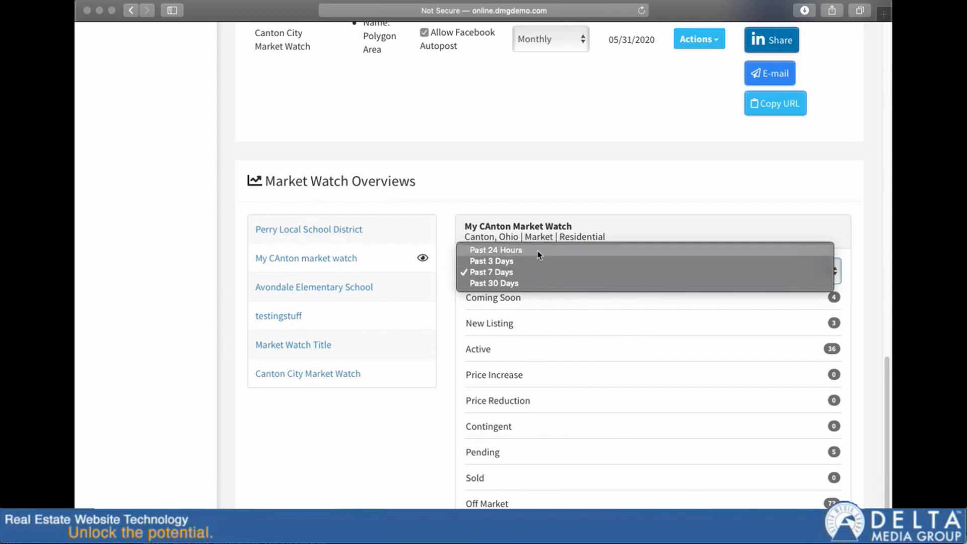
click(540, 253)
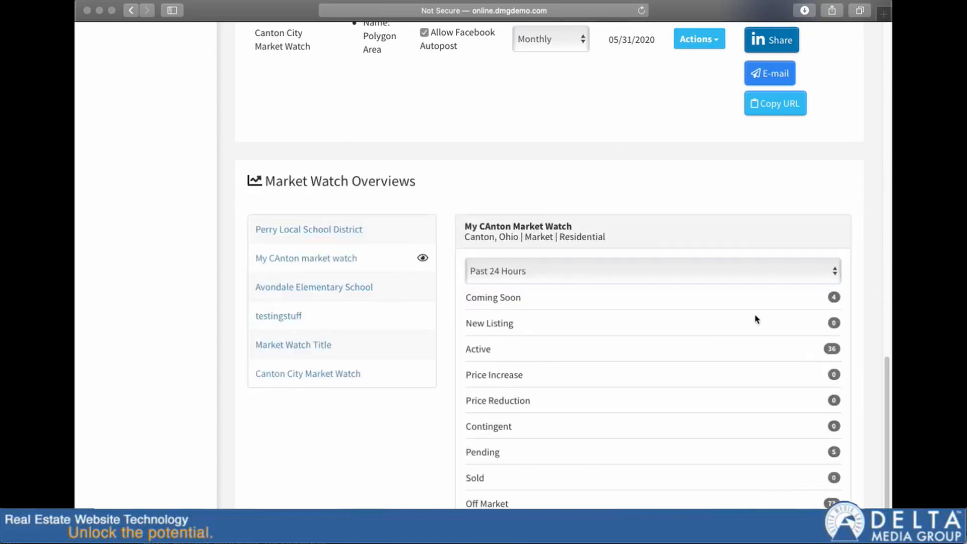
Step: Return the My CAnton overview's time period to Past 7 Days
click(680, 275)
click(658, 286)
click(633, 277)
click(613, 285)
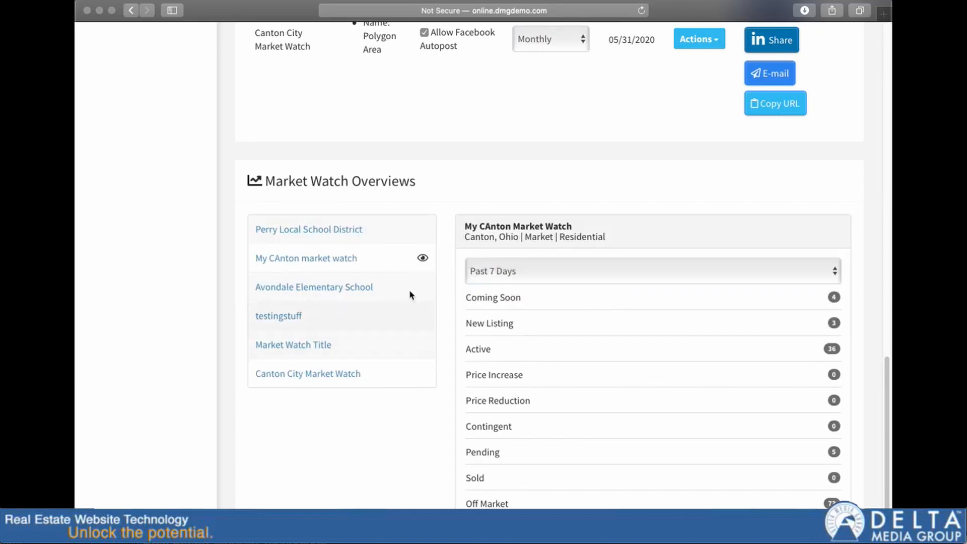
Step: Show the testingstuff overview, and examine the listing status figures in the Market Watch Title overview
click(288, 316)
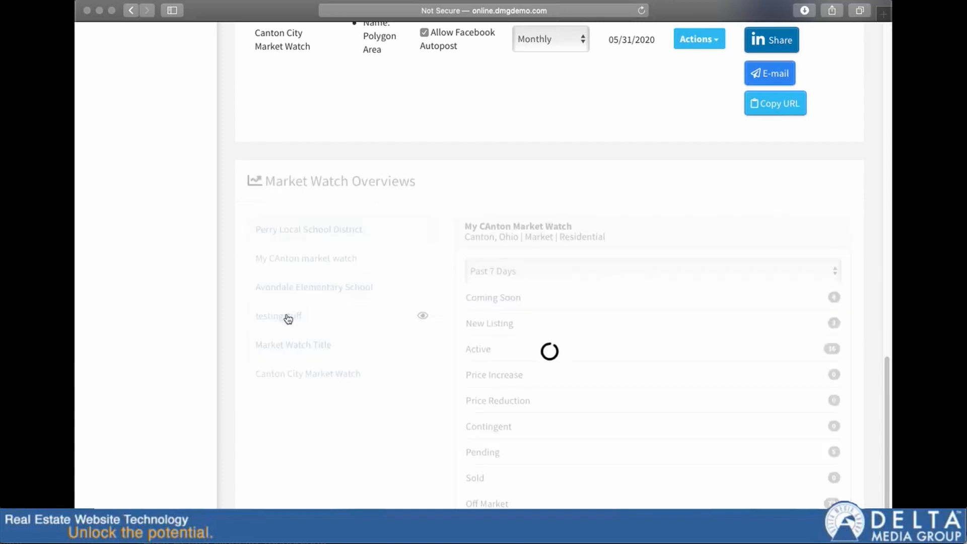
click(309, 351)
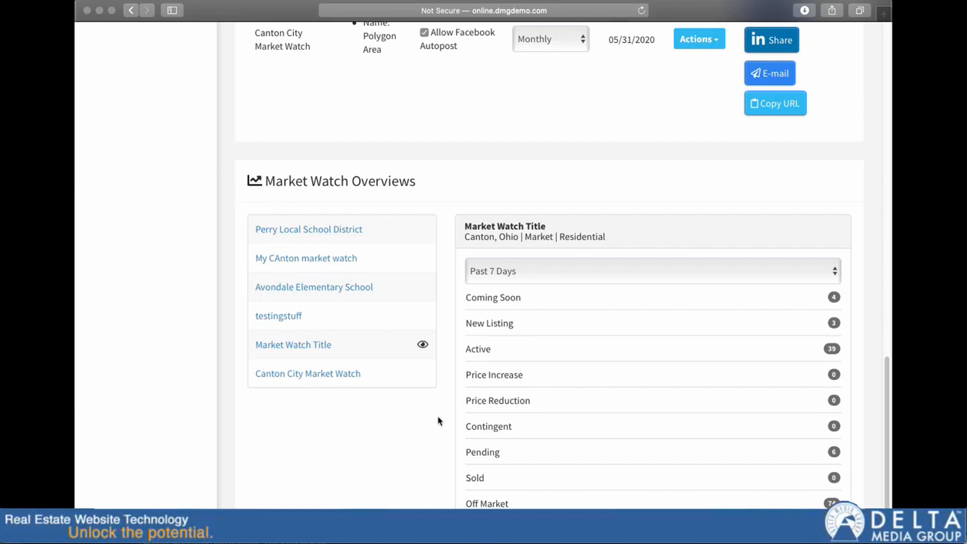
scroll(446, 428, down, 3)
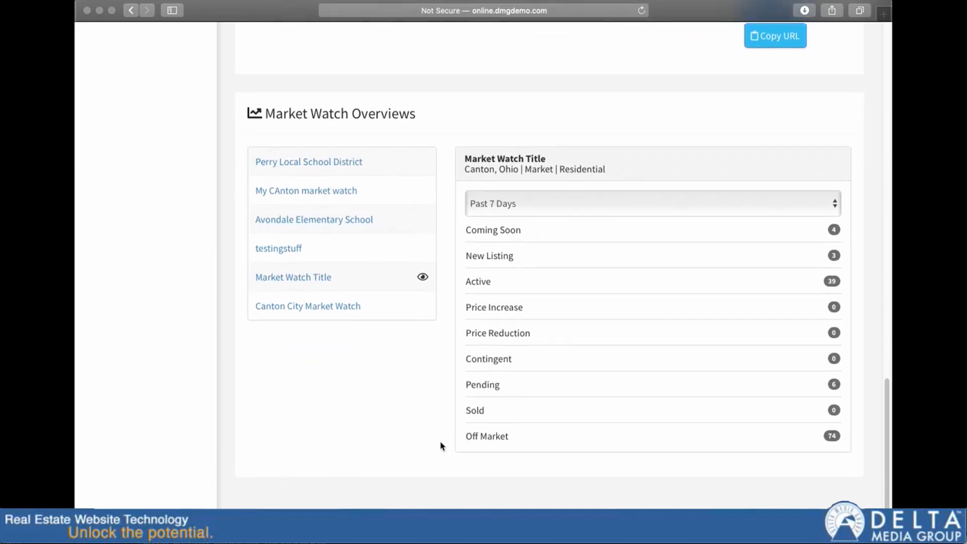
scroll(446, 448, up, 7)
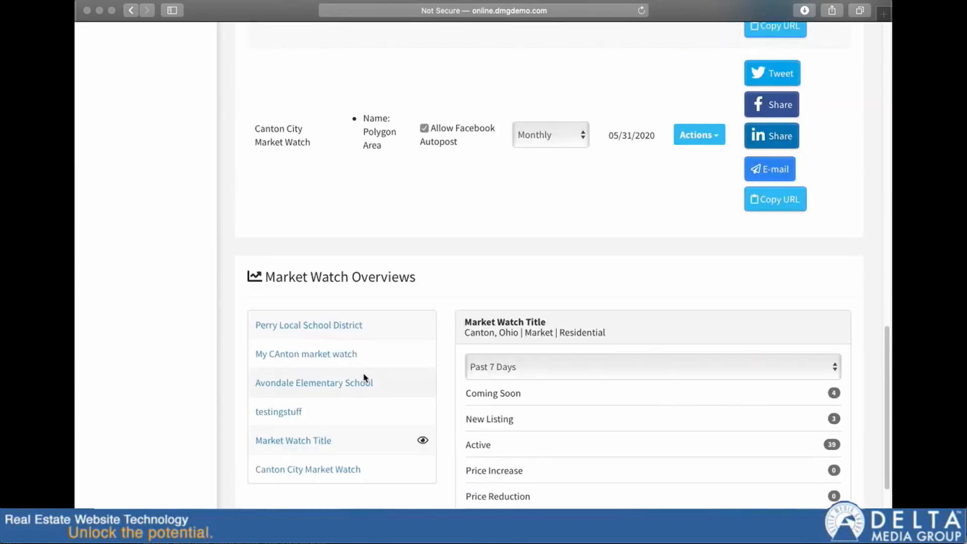
scroll(364, 379, down, 6)
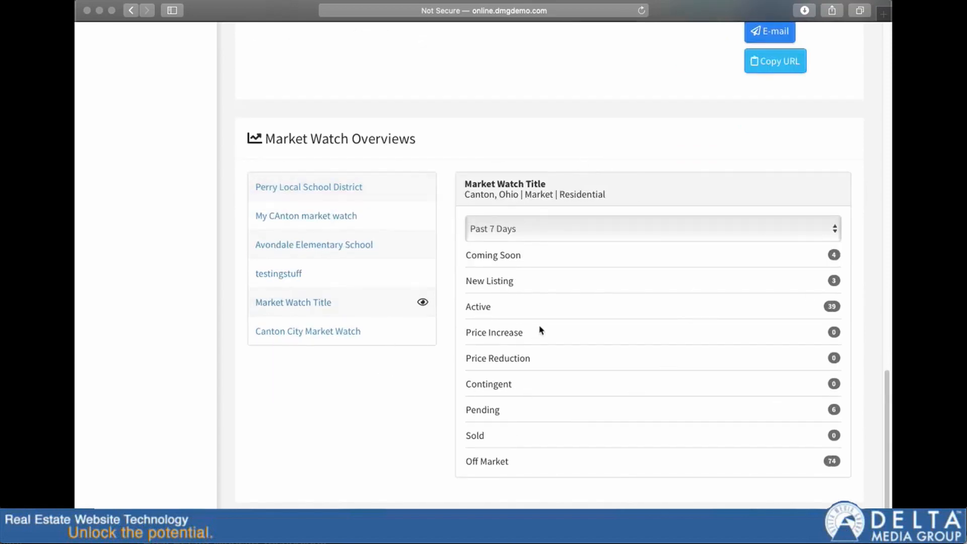
scroll(610, 282, up, 4)
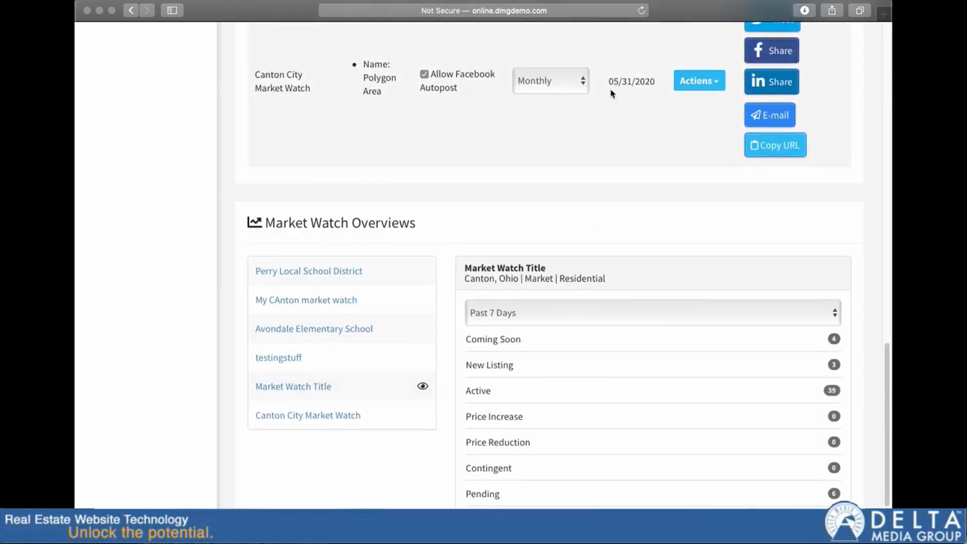
scroll(460, 330, down, 4)
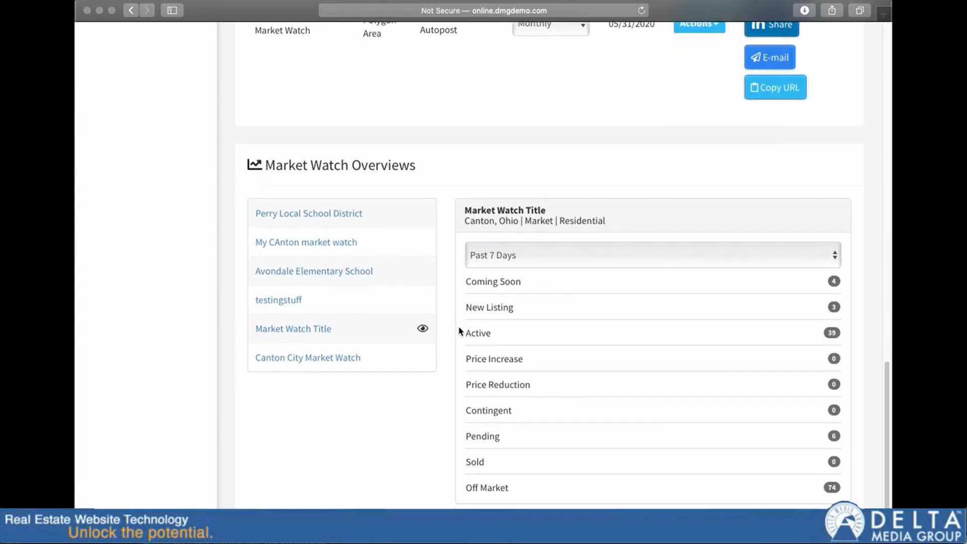